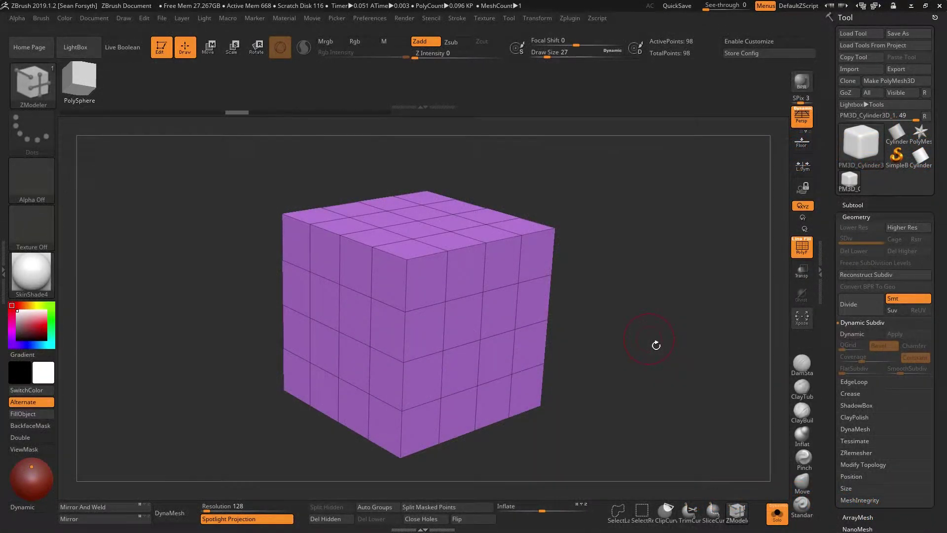
Divide the cube four times up to SDiv 5, then preview a lower level on the SDiv slider.
click(857, 304)
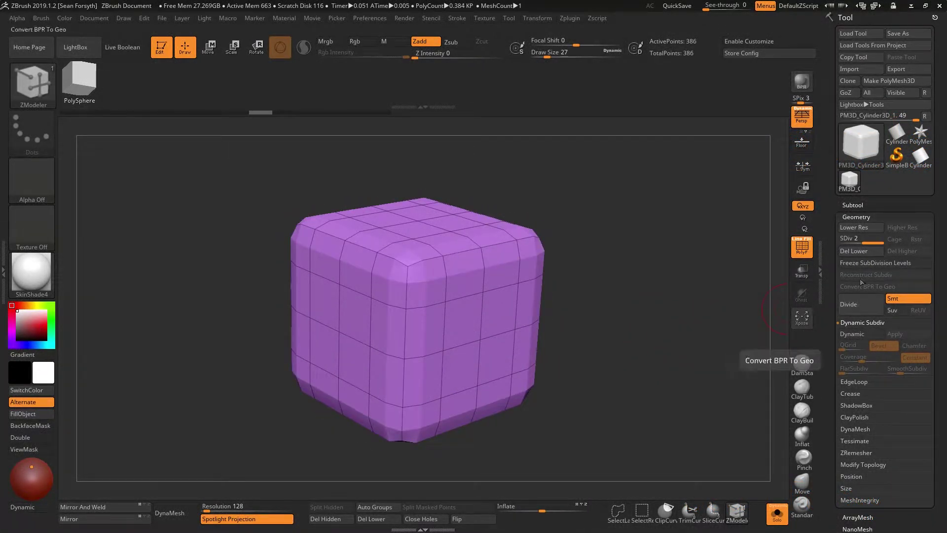
click(859, 303)
click(859, 301)
click(858, 301)
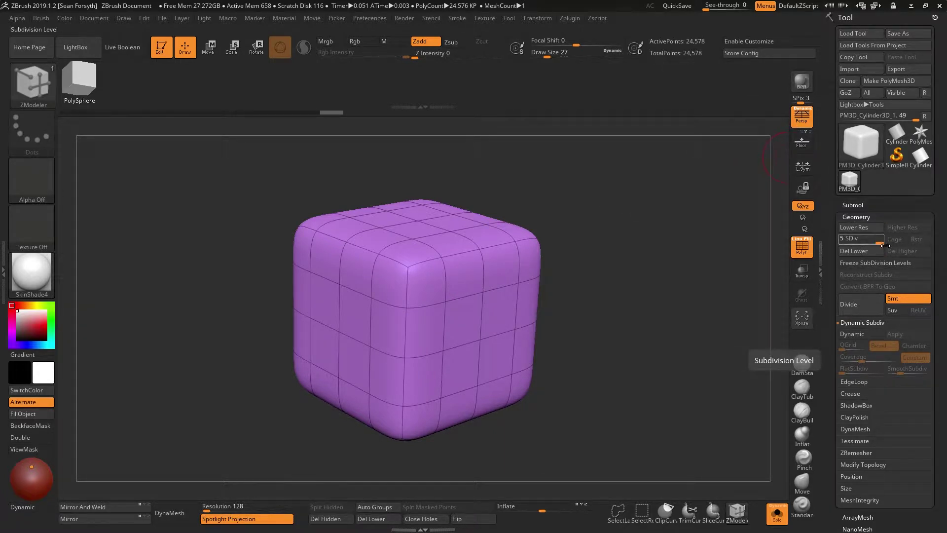
mouse_move(886, 245)
mouse_down()
mouse_move(860, 245)
mouse_move(882, 245)
mouse_up()
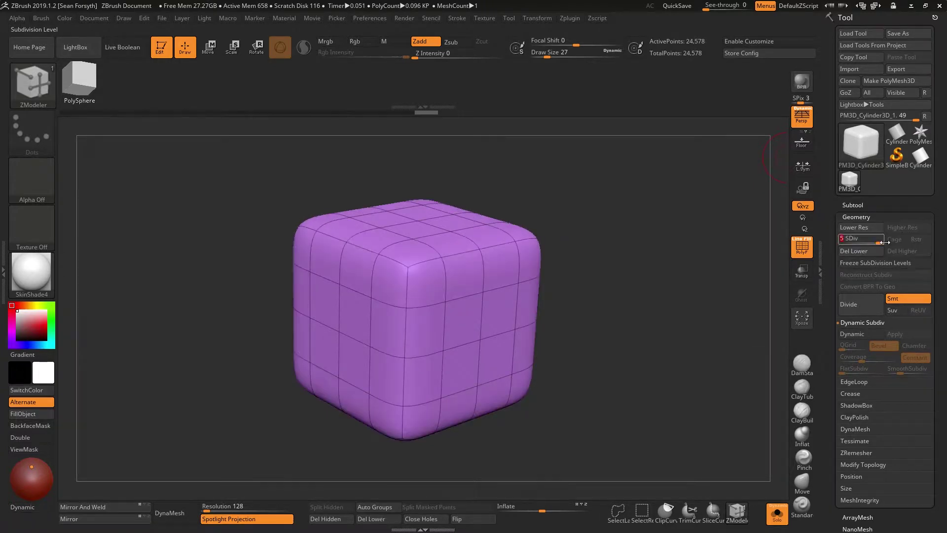
drag(624, 321, 632, 323)
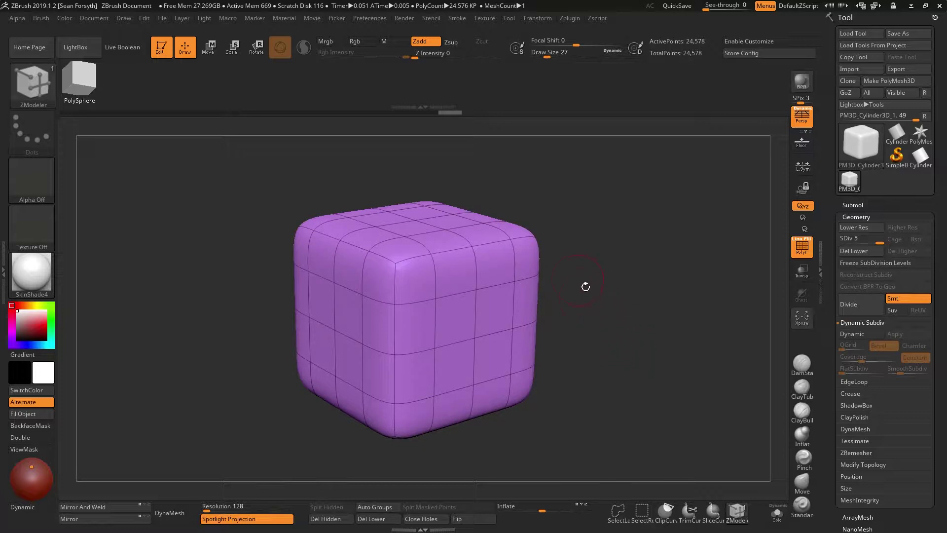
key(shift)
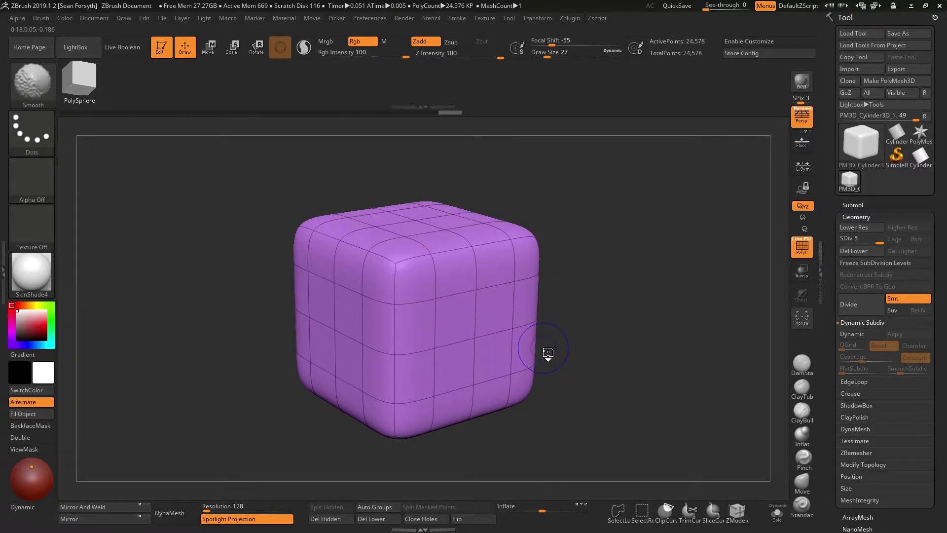
key(shift+f)
key(shift+f)
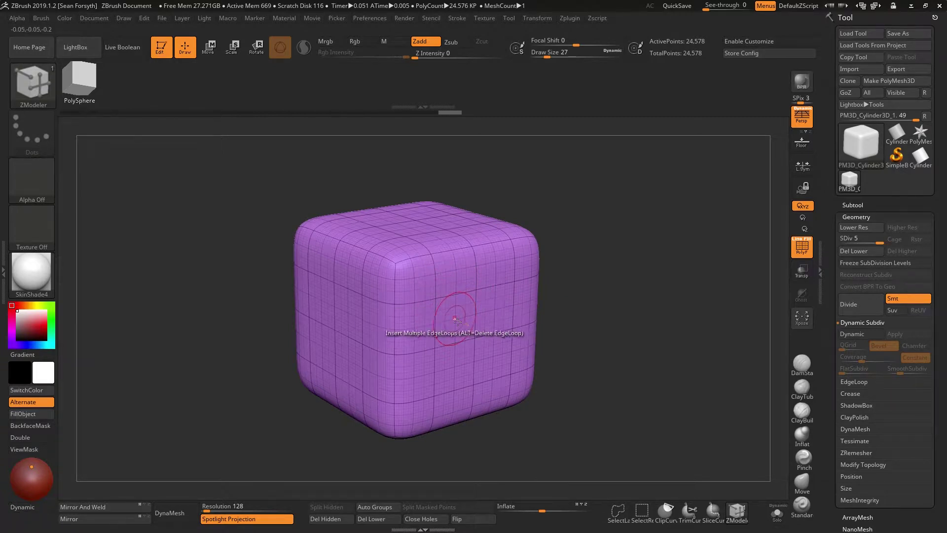
click(802, 250)
click(802, 250)
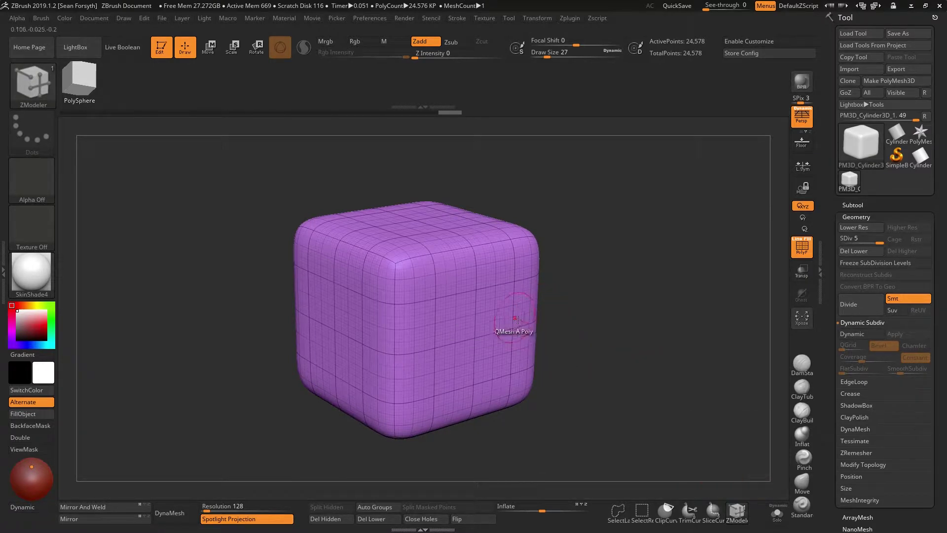
click(492, 296)
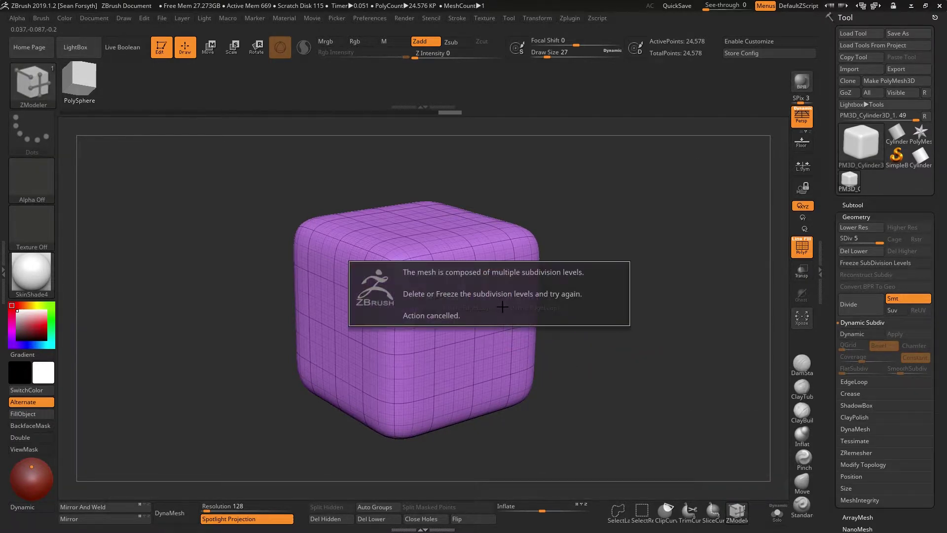
click(551, 296)
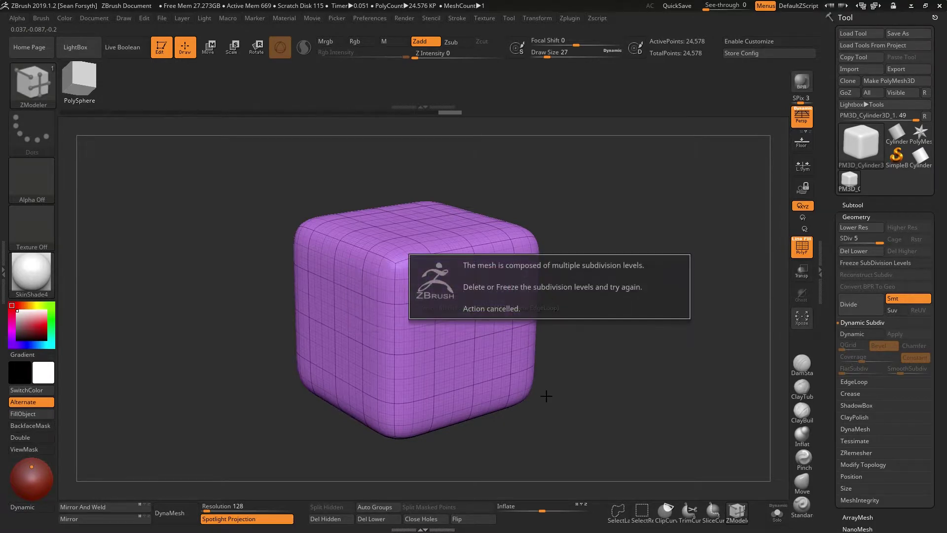
key(ctrl+shift)
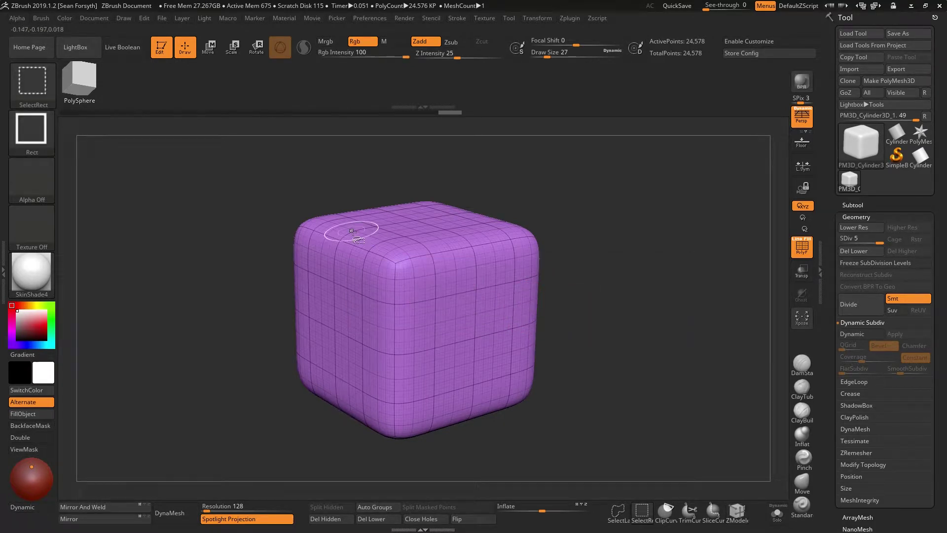
ctrl+shift+click(23, 85)
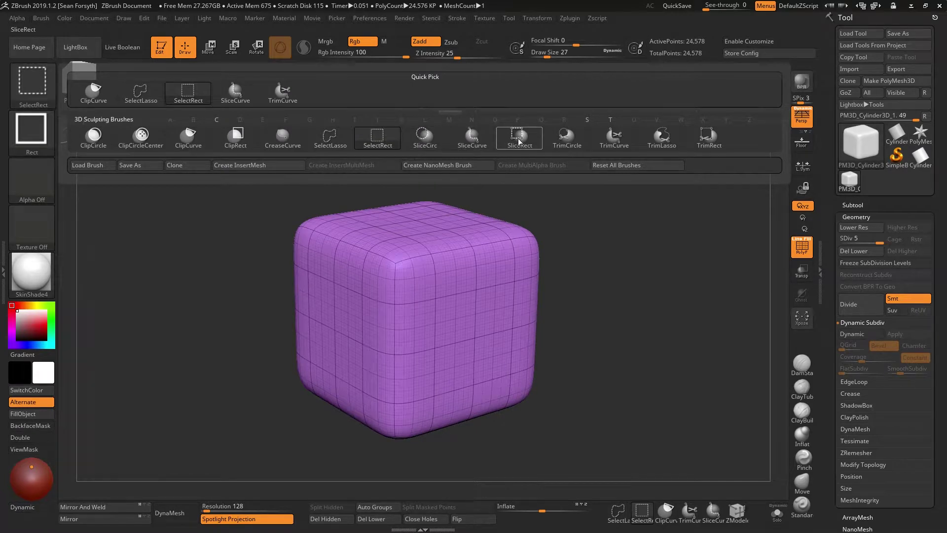
click(478, 141)
ctrl+shift+drag(611, 213, 292, 425)
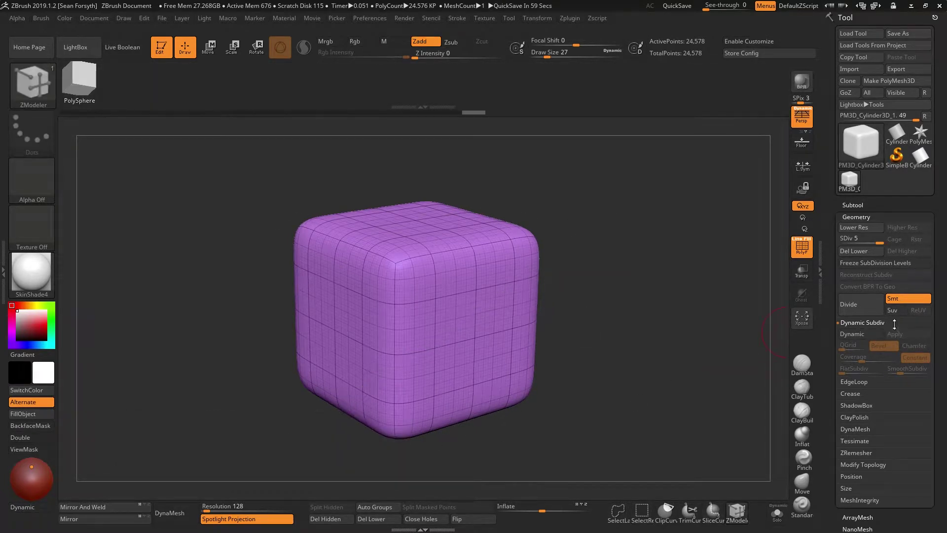
click(872, 466)
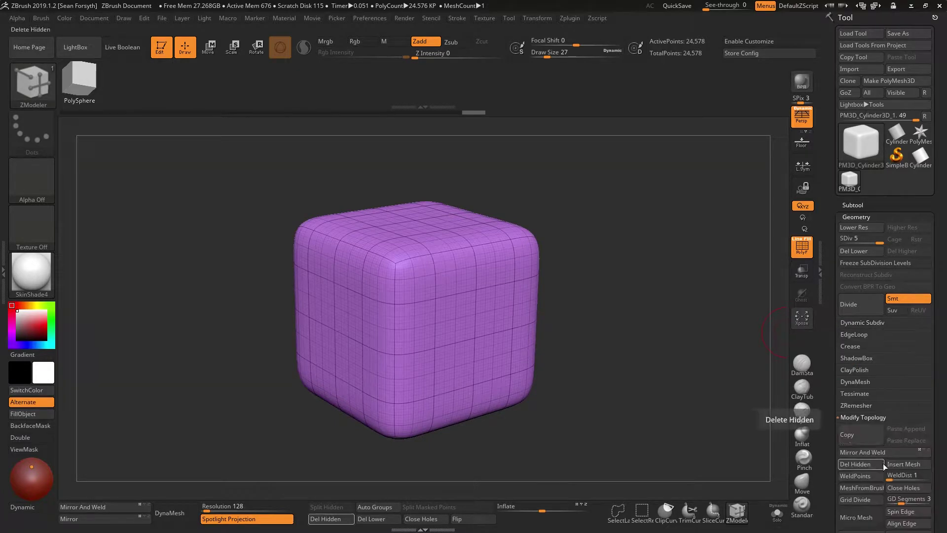
click(868, 452)
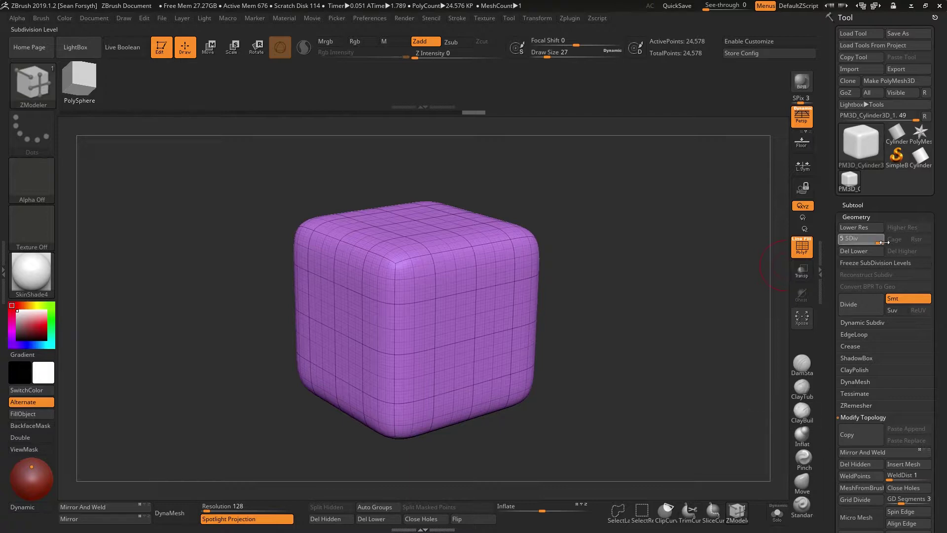
Drag the SDiv slider down to level 1 and back up to level 5.
drag(853, 244, 849, 245)
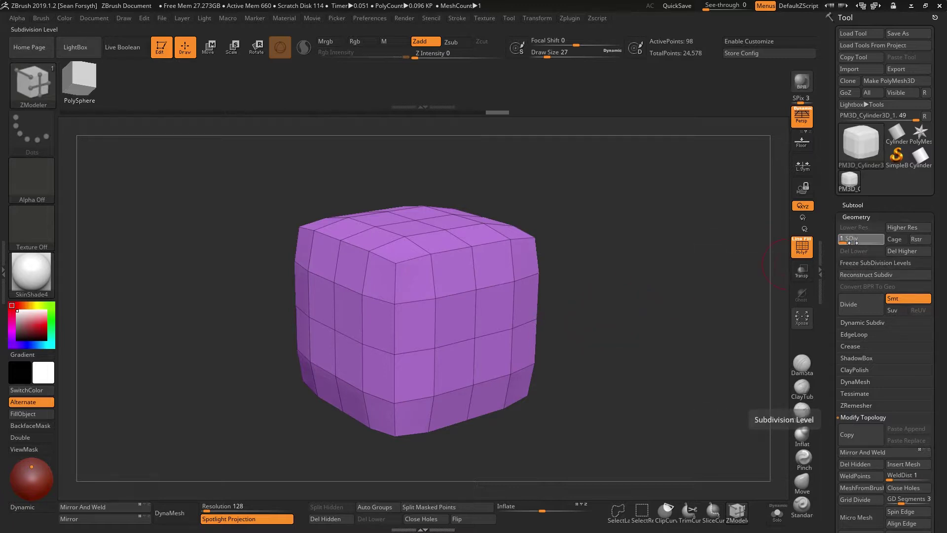
drag(854, 242, 880, 240)
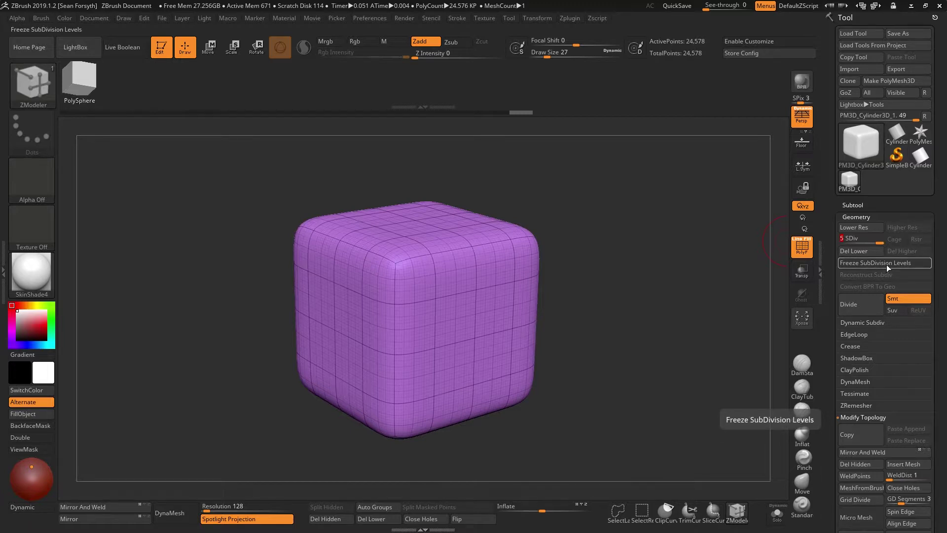
Freeze the subdivision levels and extrude a face into a long arm with an upward block.
click(886, 262)
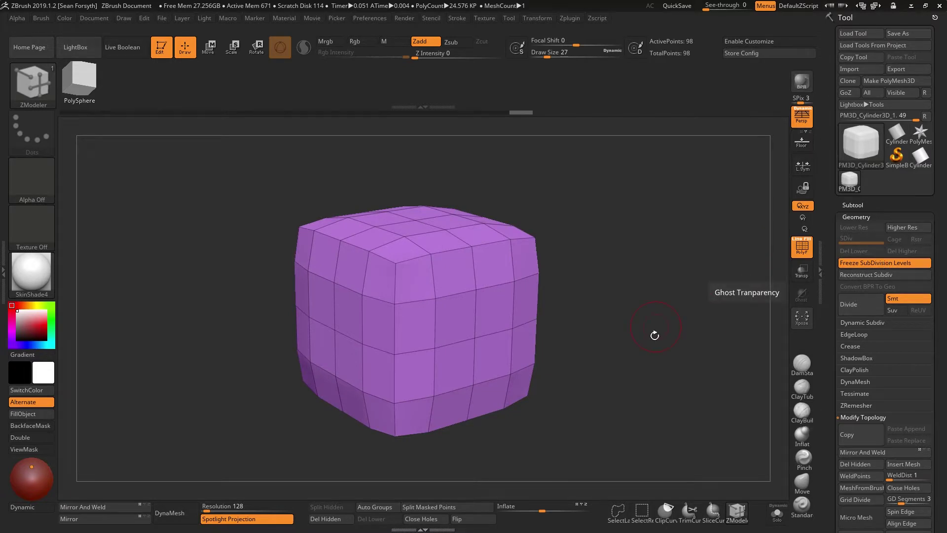
drag(466, 327, 598, 374)
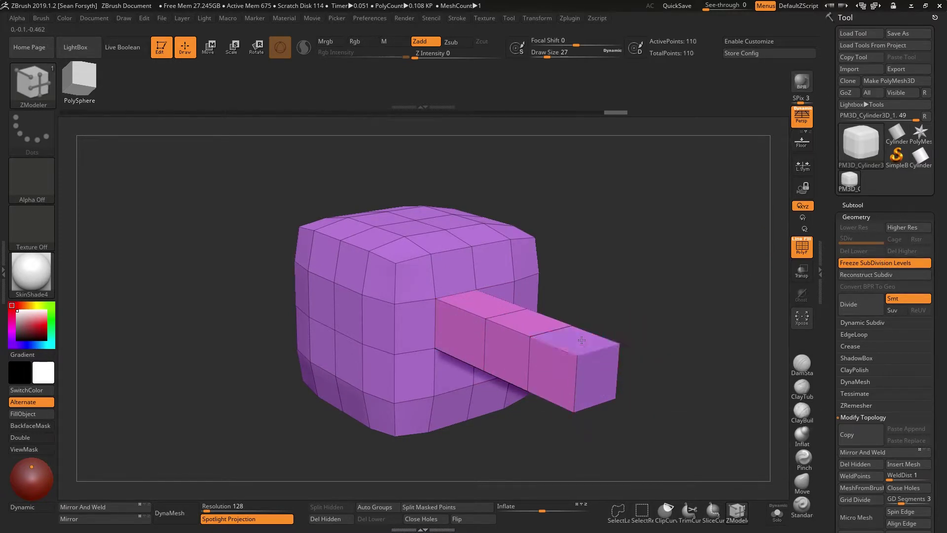
mouse_move(597, 340)
mouse_down()
mouse_move(599, 312)
mouse_move(663, 321)
mouse_up()
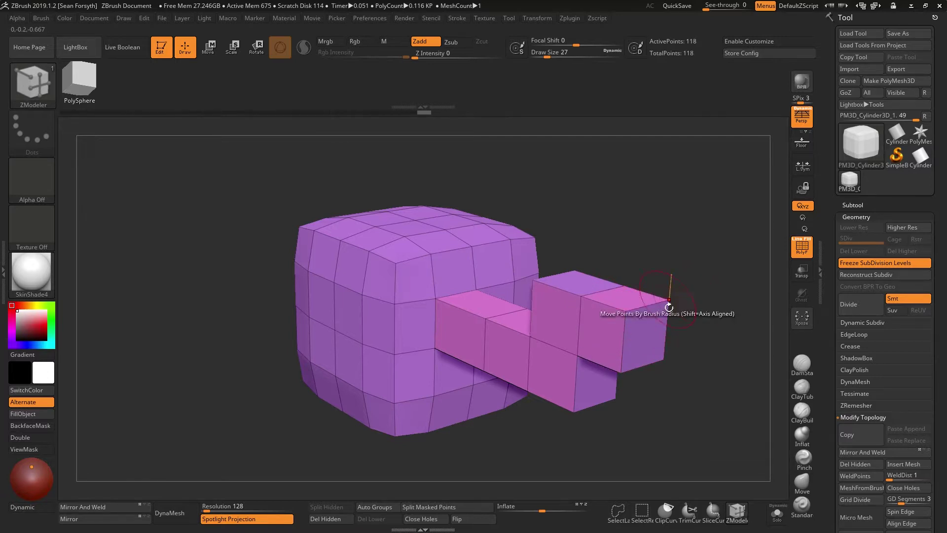
Mask-slice the cube diagonally into two polygroups, then unfreeze the subdivision levels.
key(ctrl)
ctrl+shift+drag(291, 154, 387, 492)
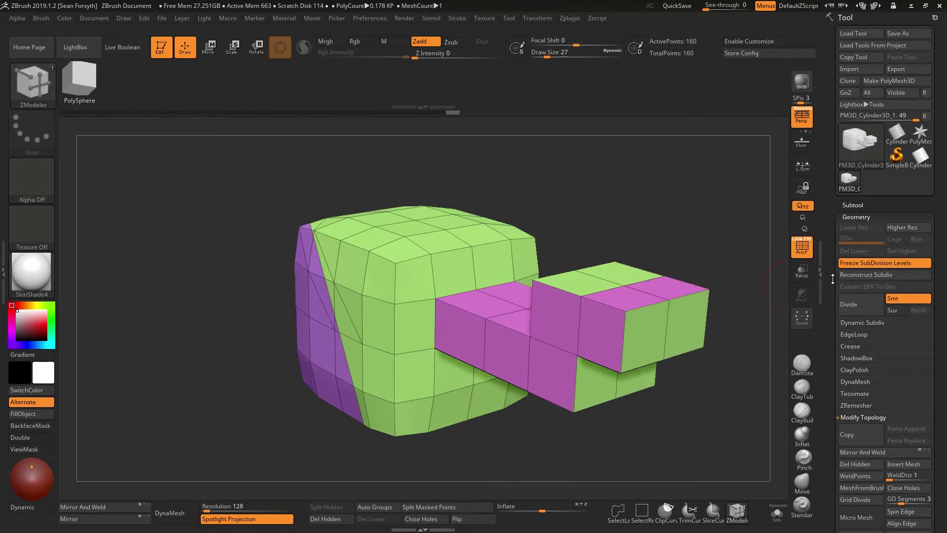
click(884, 262)
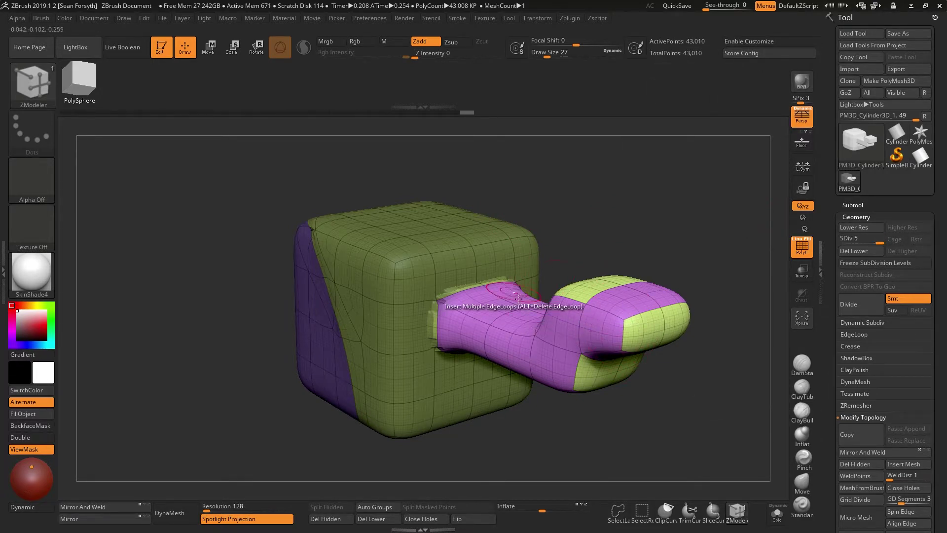
Clear the mask from the cube and rotate to inspect the arm joint.
key(ctrl)
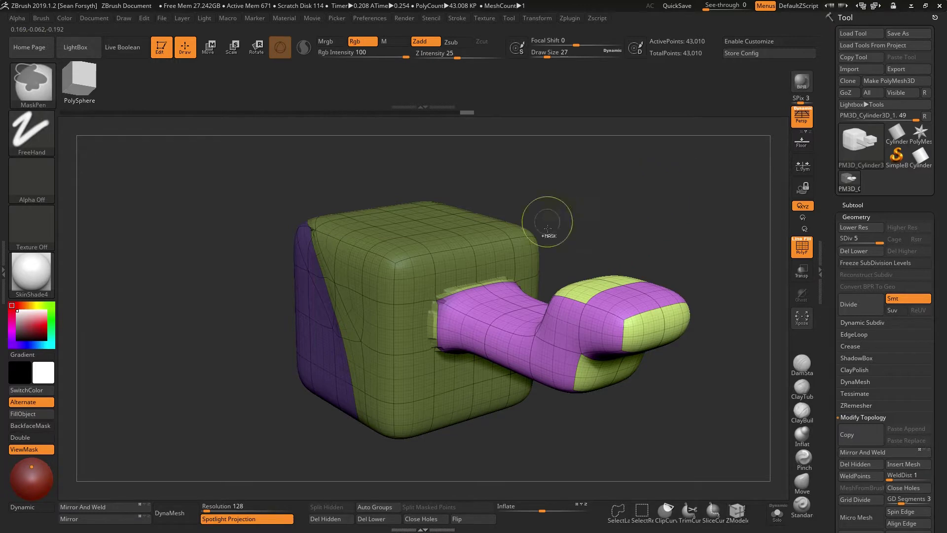
ctrl+drag(647, 225, 673, 208)
key(shift)
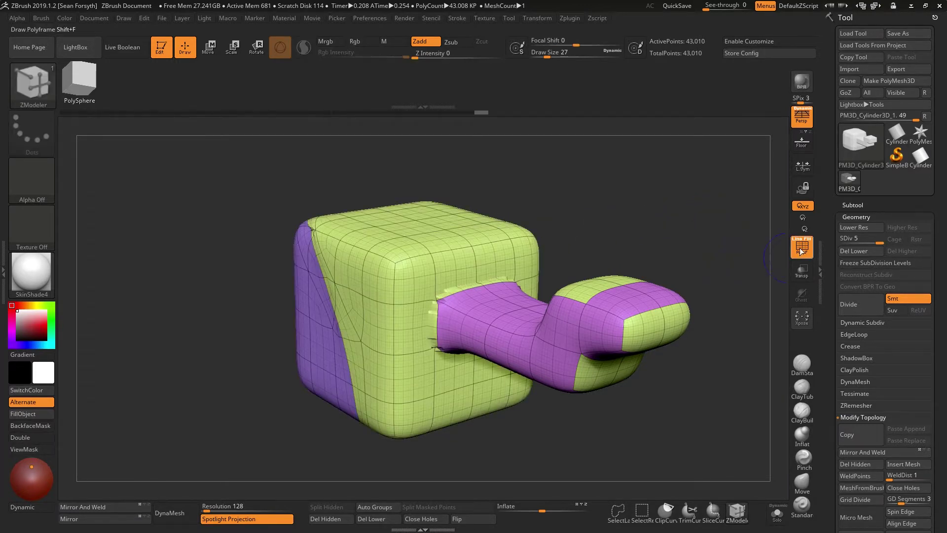
key(shift+f)
mouse_move(665, 222)
mouse_down()
mouse_move(689, 216)
mouse_move(670, 222)
mouse_up()
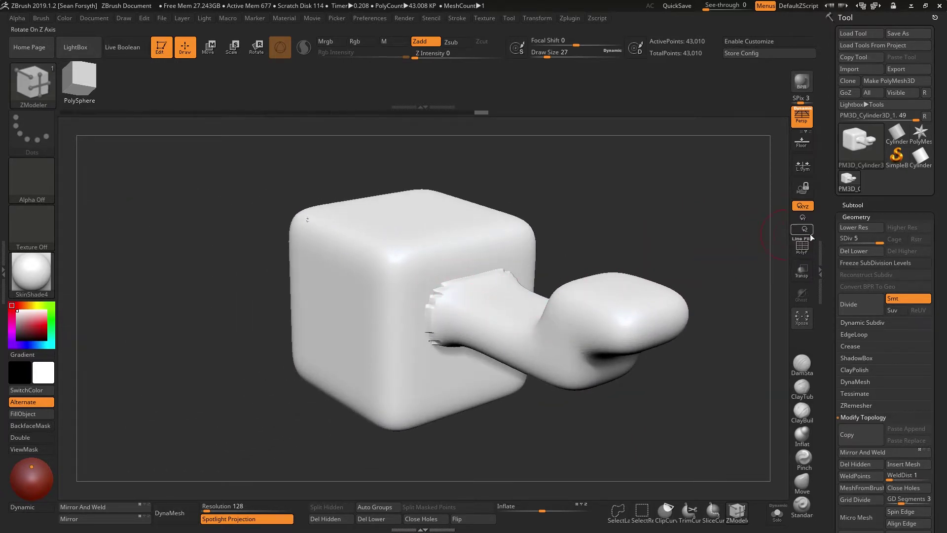
key(shift)
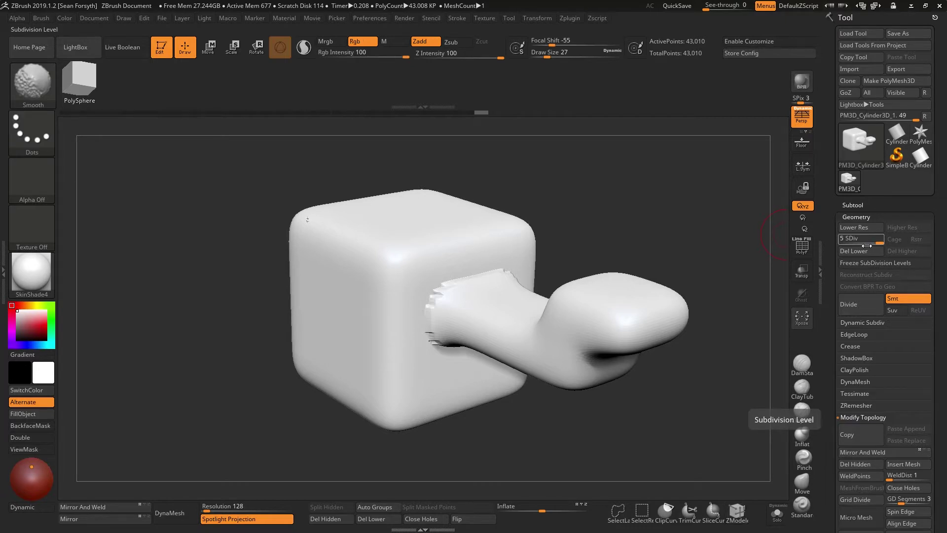
key(shift+f)
Drop to subdivision level 2, hide the polyframe, and smooth the arm-cube seam.
click(874, 244)
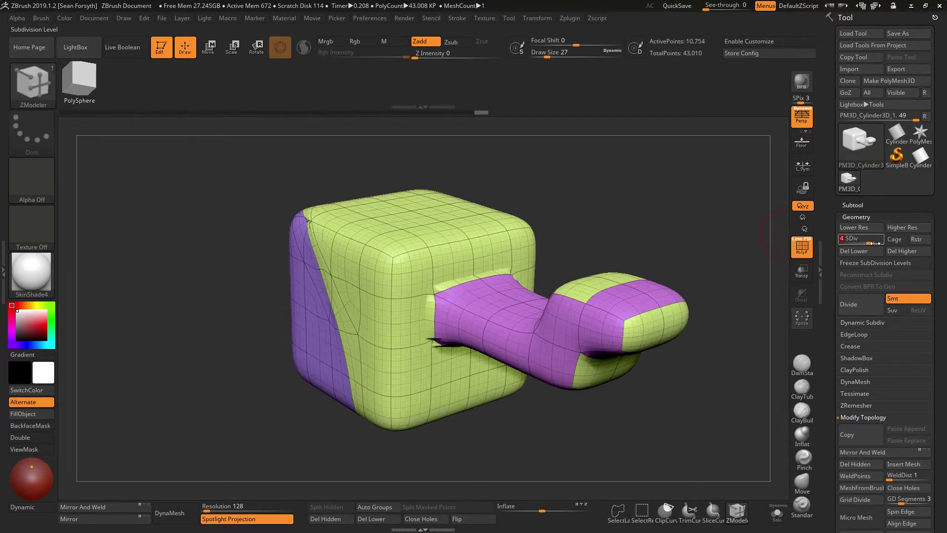
mouse_move(873, 243)
mouse_down()
mouse_move(855, 241)
mouse_move(891, 244)
mouse_up()
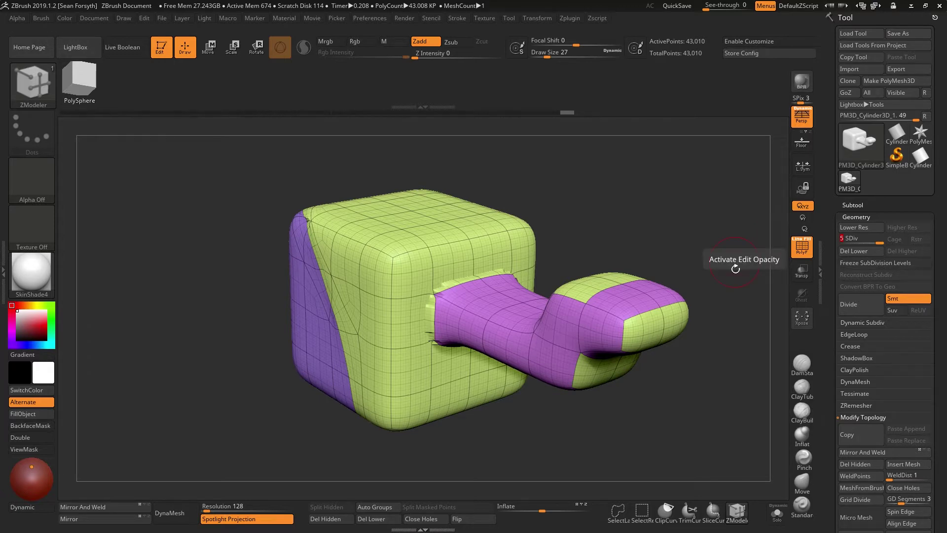
click(802, 246)
mouse_move(459, 290)
shift+mouse_down()
mouse_move(451, 279)
mouse_move(423, 332)
mouse_move(499, 272)
shift+mouse_up()
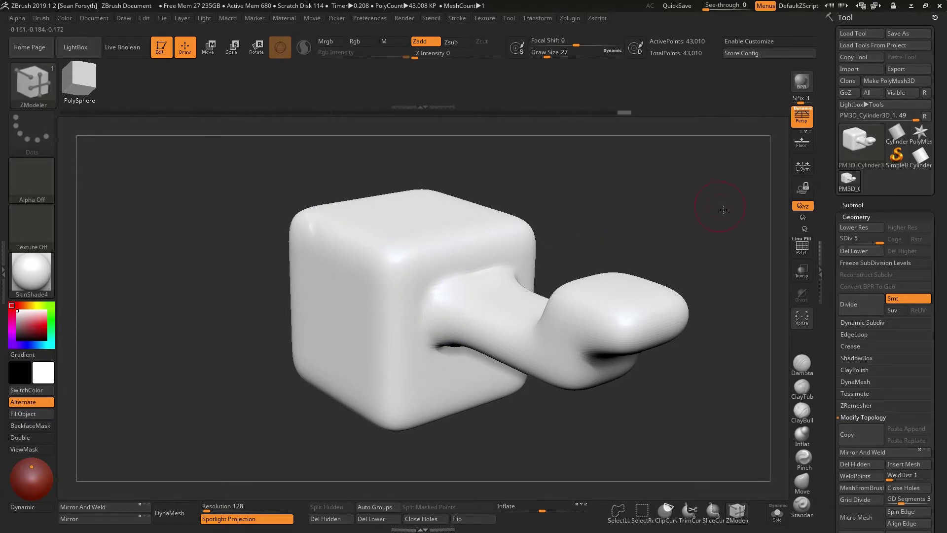
Freeze the subdivision levels so the cube and arm show their 160-point base cage.
mouse_move(656, 224)
mouse_down()
mouse_move(667, 220)
mouse_move(666, 278)
mouse_move(398, 345)
mouse_move(390, 356)
mouse_move(568, 305)
mouse_move(676, 295)
mouse_move(651, 256)
mouse_move(623, 273)
mouse_move(634, 311)
mouse_move(681, 323)
mouse_move(687, 332)
mouse_move(674, 338)
mouse_move(700, 348)
mouse_up()
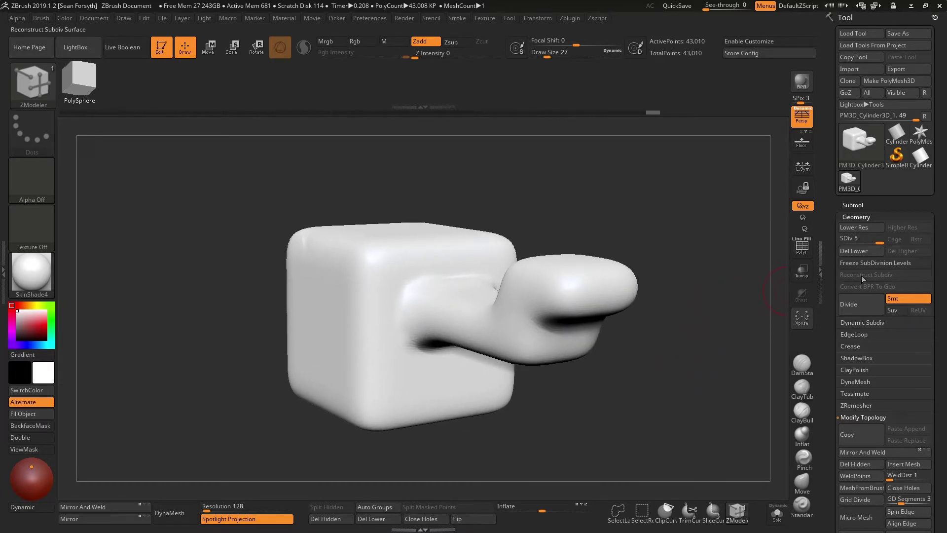
click(868, 263)
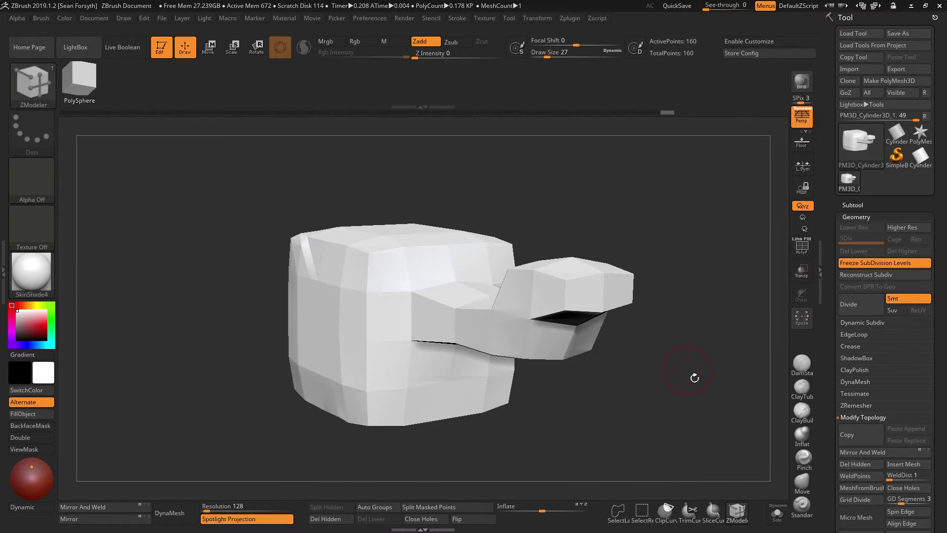
drag(694, 383, 692, 388)
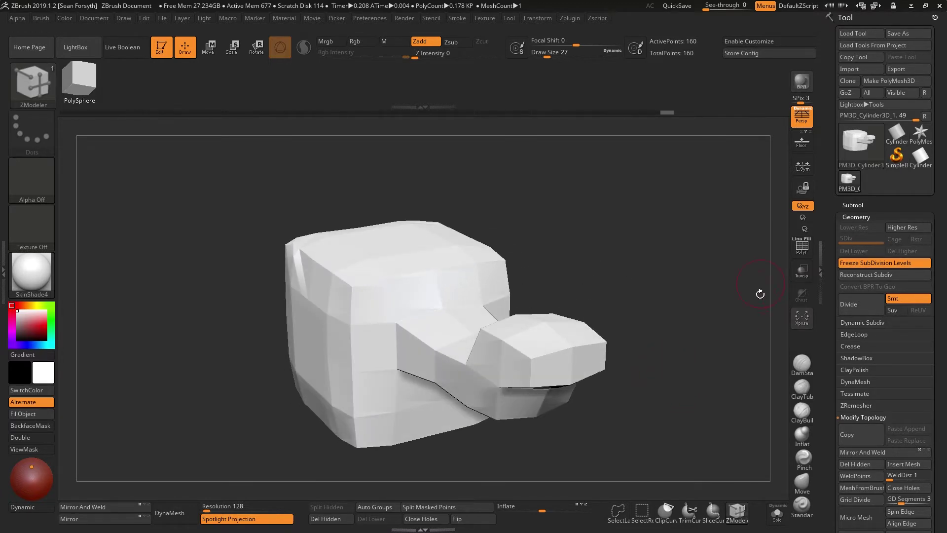
Insert an Ear with the IMM BParts brush on the block's left side and clear the mask.
key(b)
key(i)
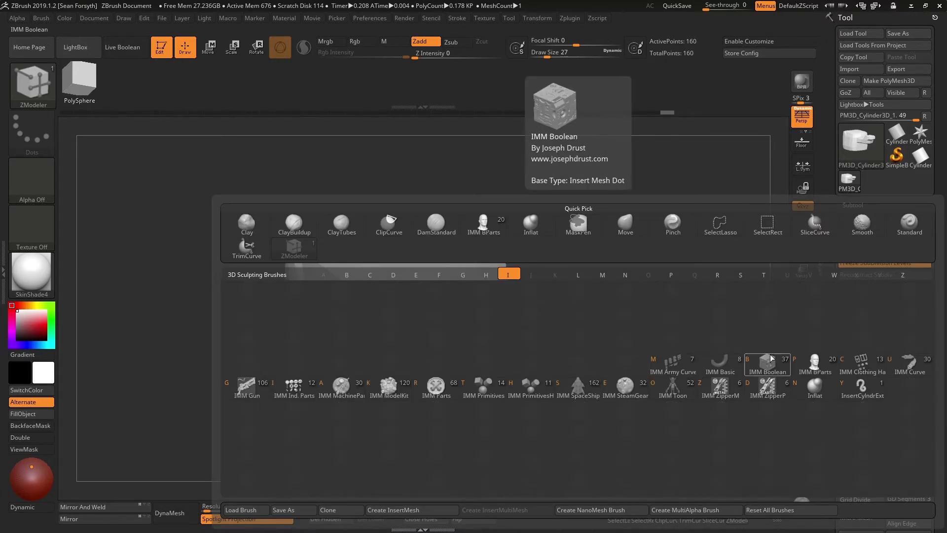
click(815, 363)
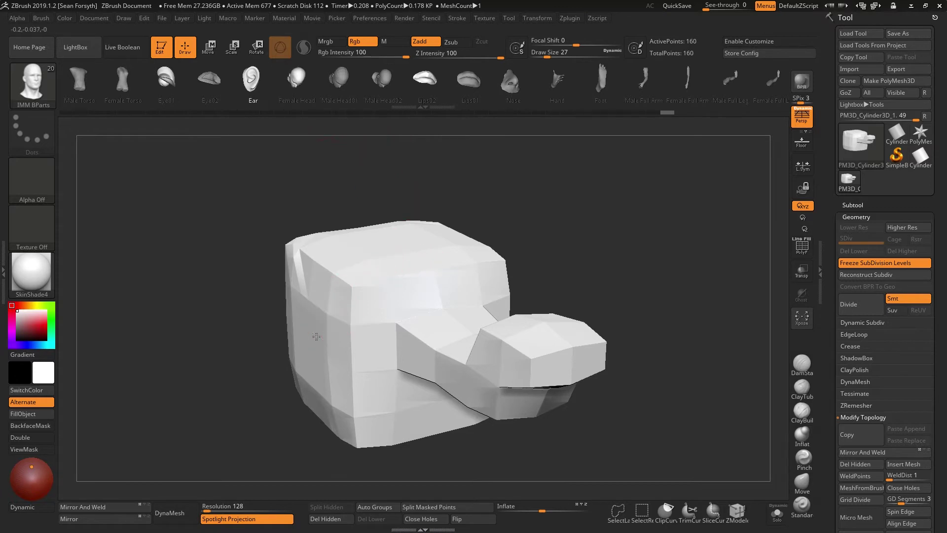
drag(317, 327, 302, 342)
drag(610, 243, 614, 228)
ctrl+click(641, 230)
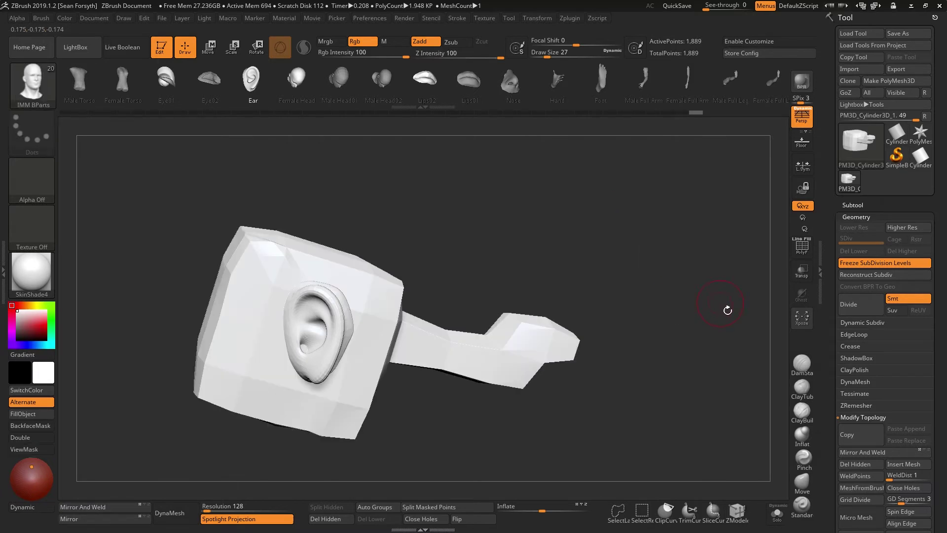
drag(662, 313, 654, 309)
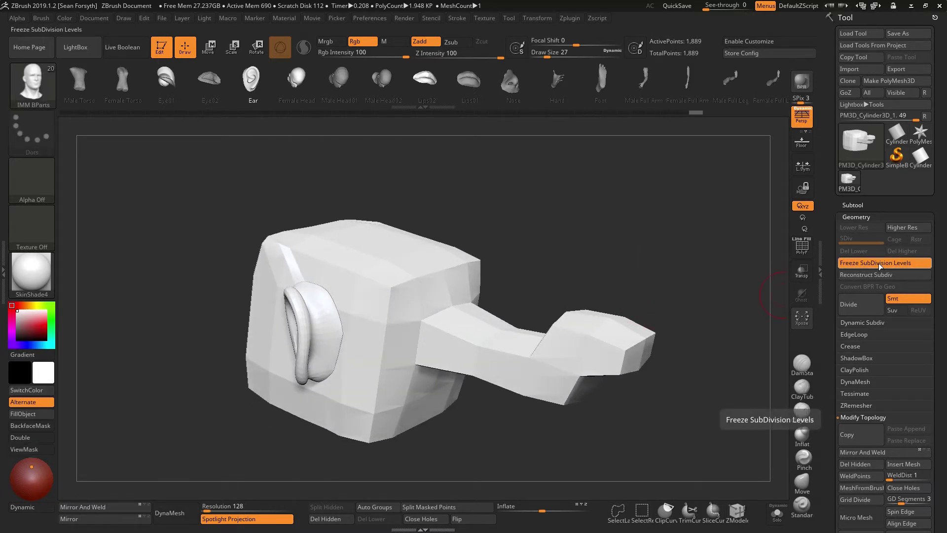
Unfreeze the subdivisions to level 4, hide the mask shading, and view the ear side.
click(880, 265)
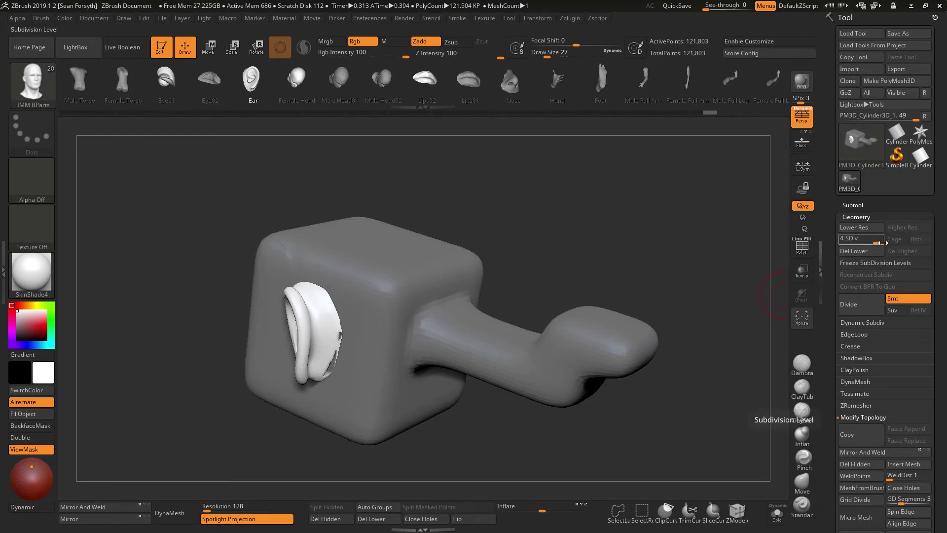
mouse_move(706, 262)
mouse_down()
mouse_move(692, 276)
mouse_move(715, 285)
mouse_up()
key(ctrl+h)
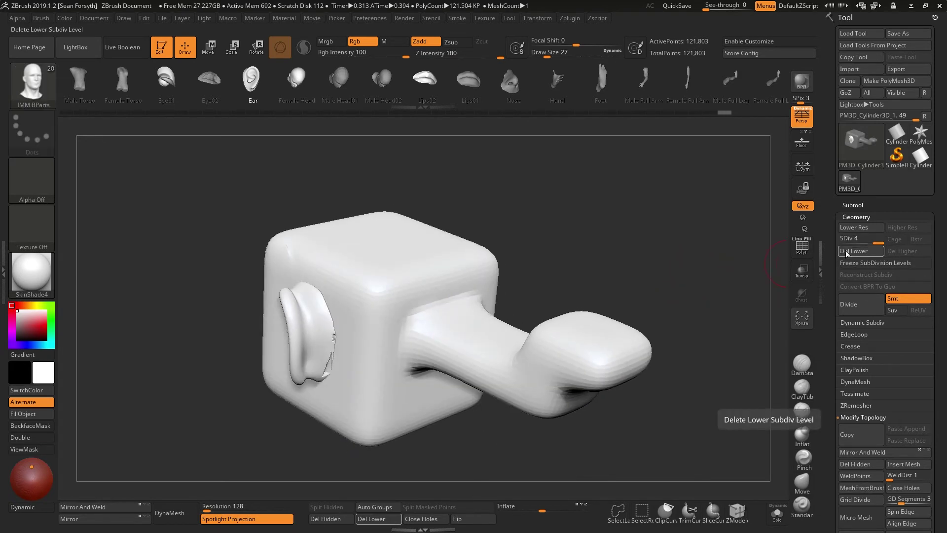
drag(270, 288, 524, 326)
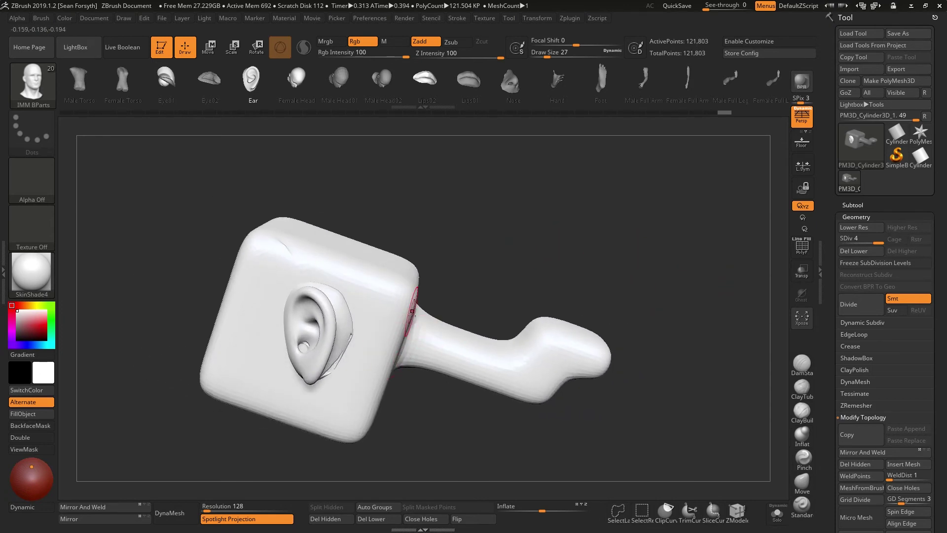